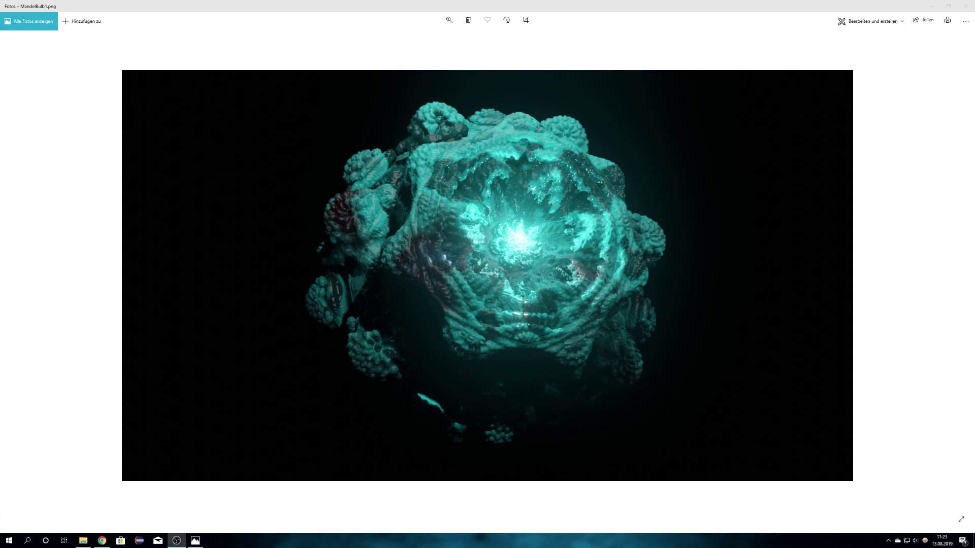
Step: Close the MandelBulb1.png preview and move the Formulas and Lighting windows off the fractal image in Mandelbulb 3D
{"action": "key", "text": "alt+F4"}
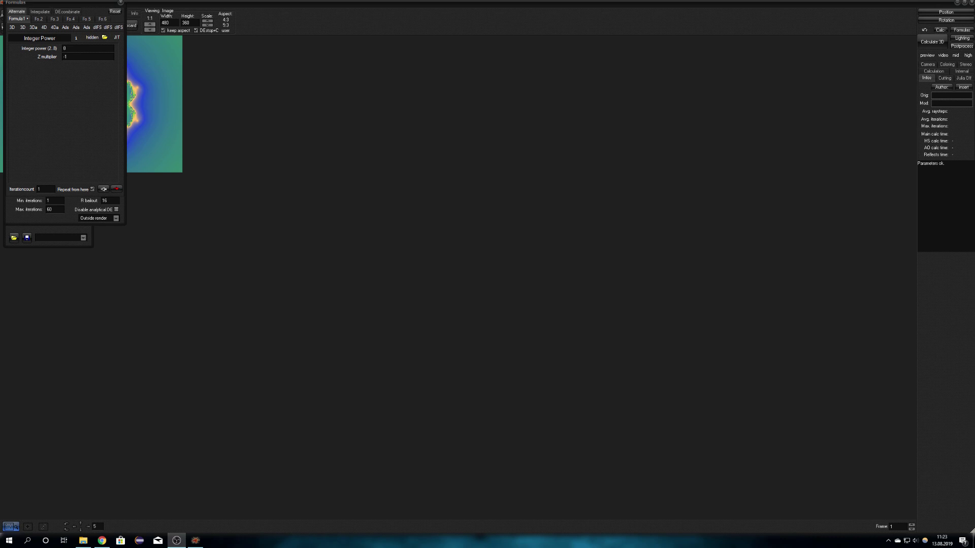
{"action": "left_click_drag", "start_coordinate": [56, 3], "coordinate": [383, 159]}
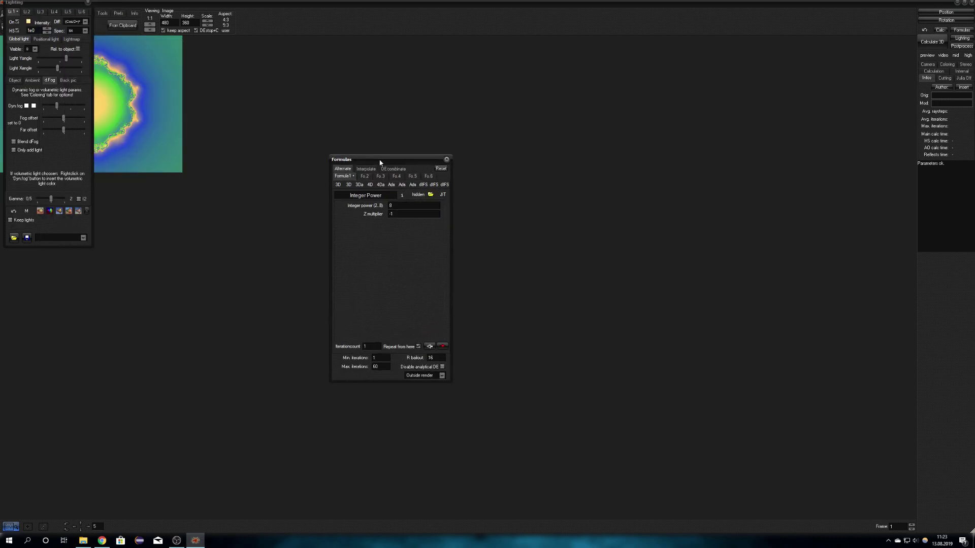
{"action": "left_click_drag", "start_coordinate": [38, 2], "coordinate": [620, 155]}
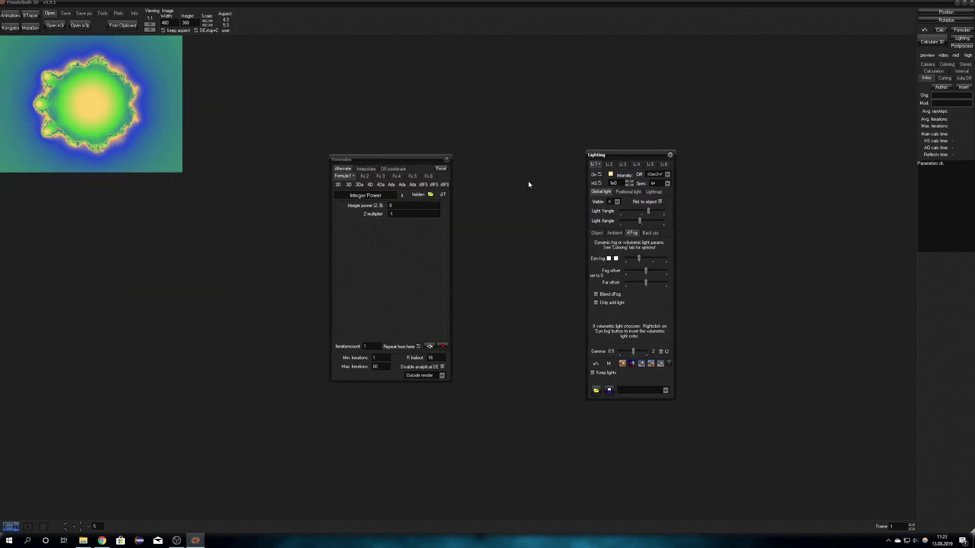
{"action": "left_click_drag", "start_coordinate": [381, 160], "coordinate": [338, 153]}
{"action": "left_click_drag", "start_coordinate": [609, 156], "coordinate": [525, 133]}
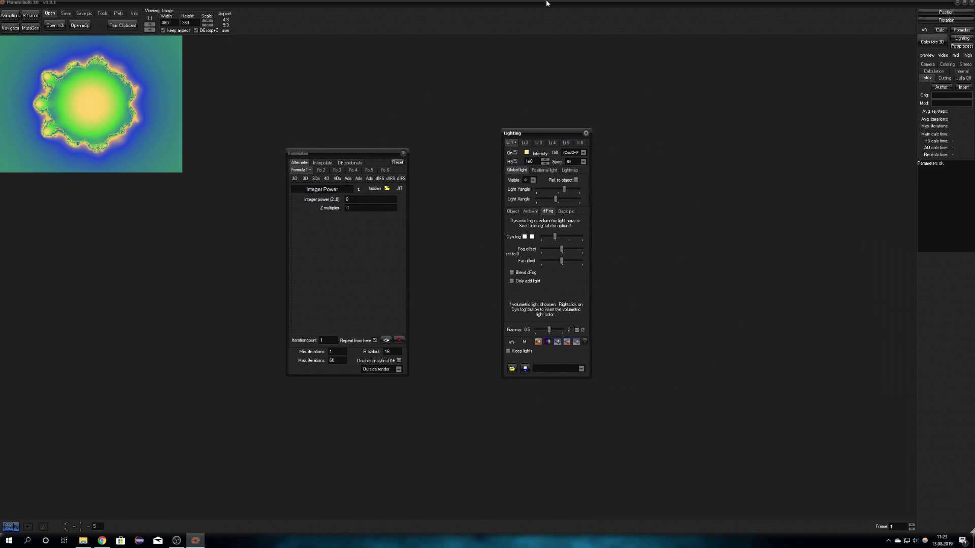
Step: Clear the floating windows away and calculate the default Integer Power fractal in 3D
{"action": "left_click", "coordinate": [709, 182]}
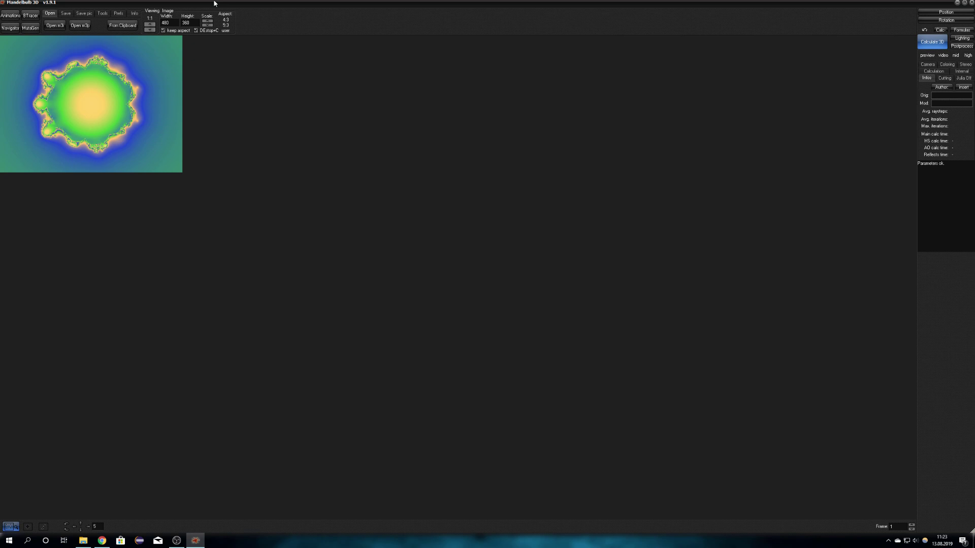
{"action": "left_click", "coordinate": [932, 41]}
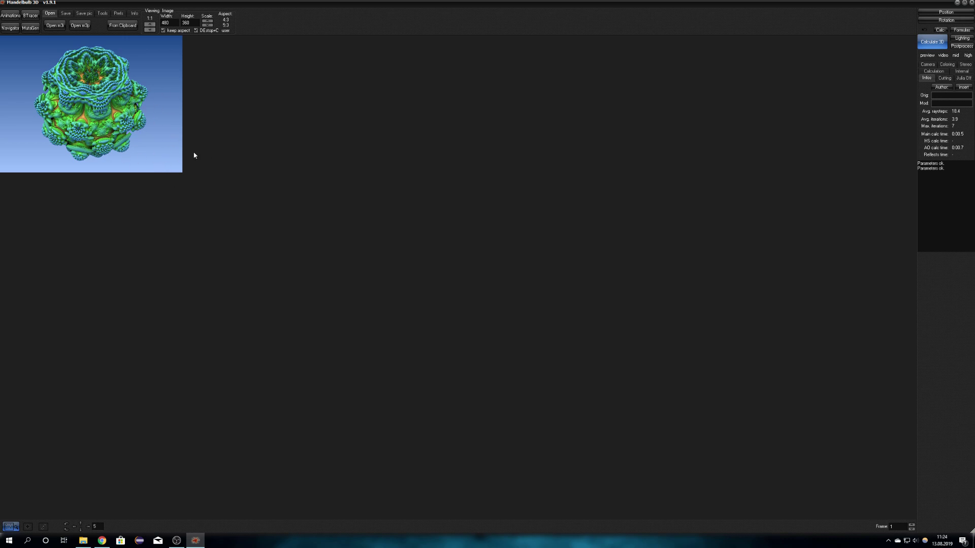
Step: Load the Aexion C formula into the first formula slot with a float power of 20 and recalculate the fractal in 3D
{"action": "left_click", "coordinate": [962, 29]}
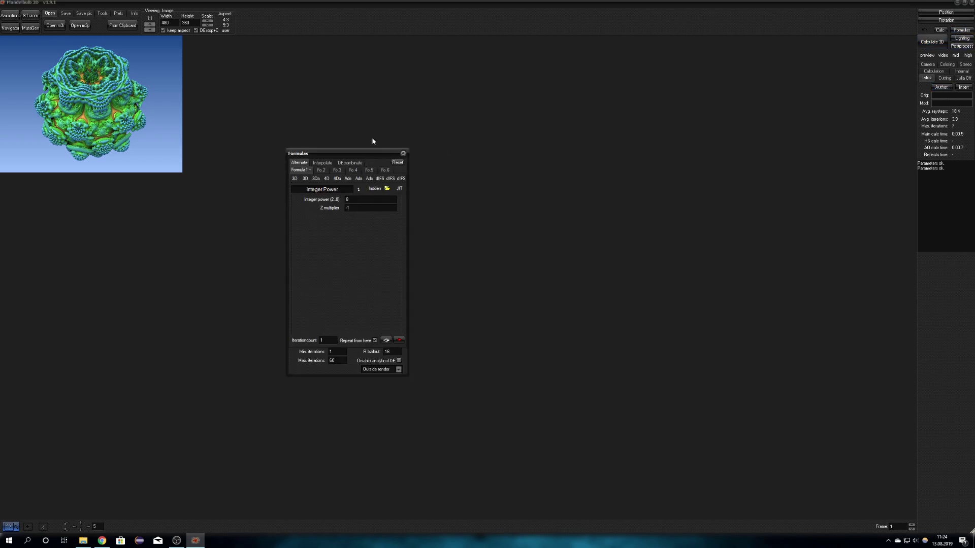
{"action": "left_click_drag", "start_coordinate": [363, 154], "coordinate": [432, 112]}
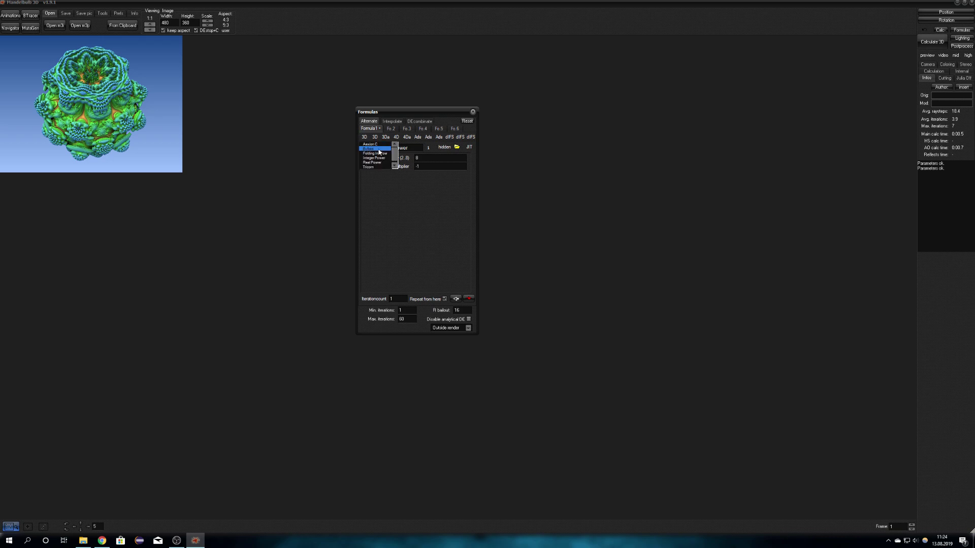
{"action": "left_click", "coordinate": [369, 144]}
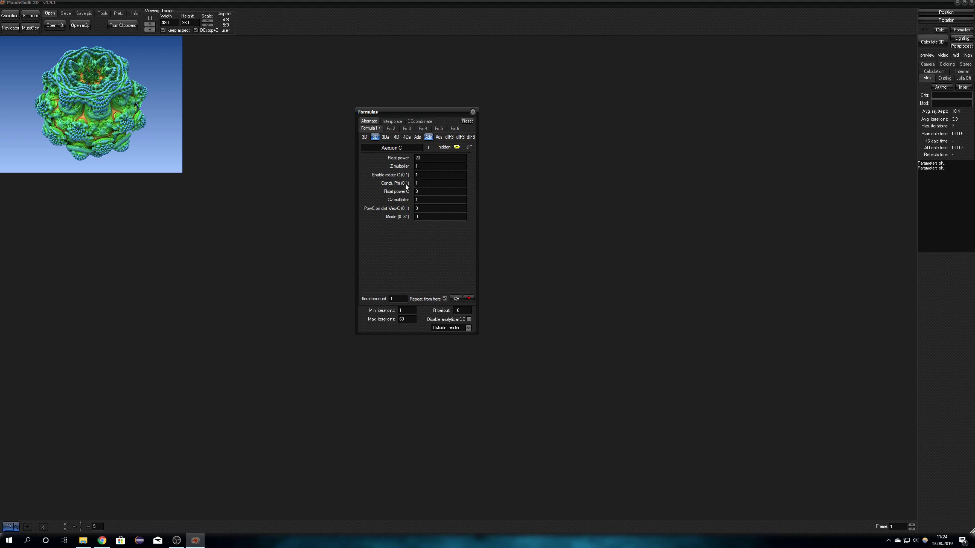
{"action": "left_click", "coordinate": [932, 42]}
{"action": "left_click", "coordinate": [962, 30]}
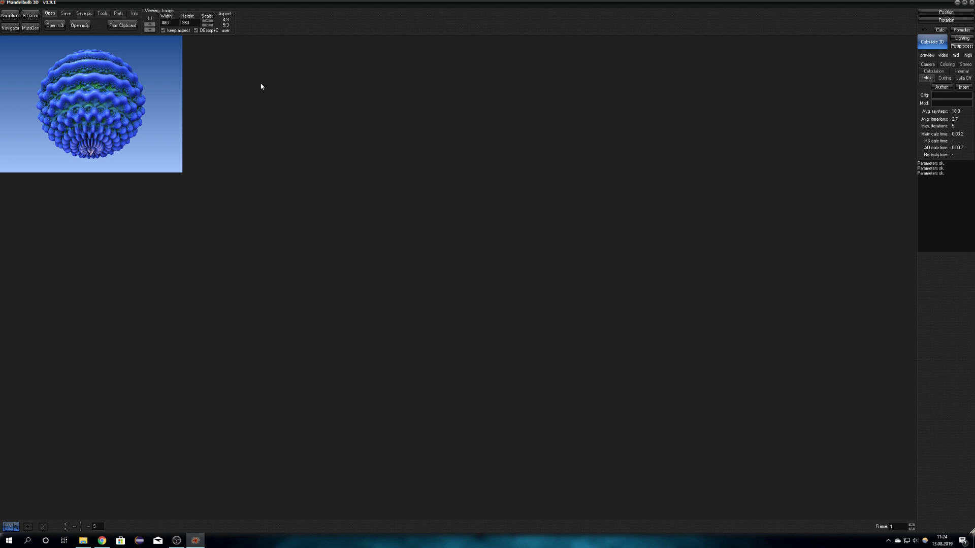
Step: Open the voxel stack export and import the fractal's parameters from the main window
{"action": "left_click", "coordinate": [103, 14]}
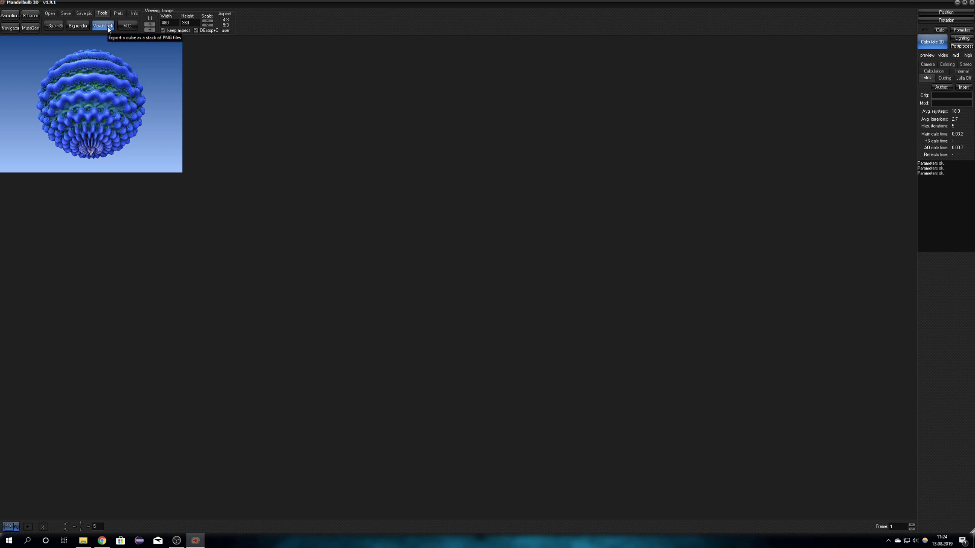
{"action": "left_click", "coordinate": [110, 28]}
{"action": "left_click_drag", "start_coordinate": [256, 51], "coordinate": [504, 129]}
{"action": "left_click", "coordinate": [365, 160]}
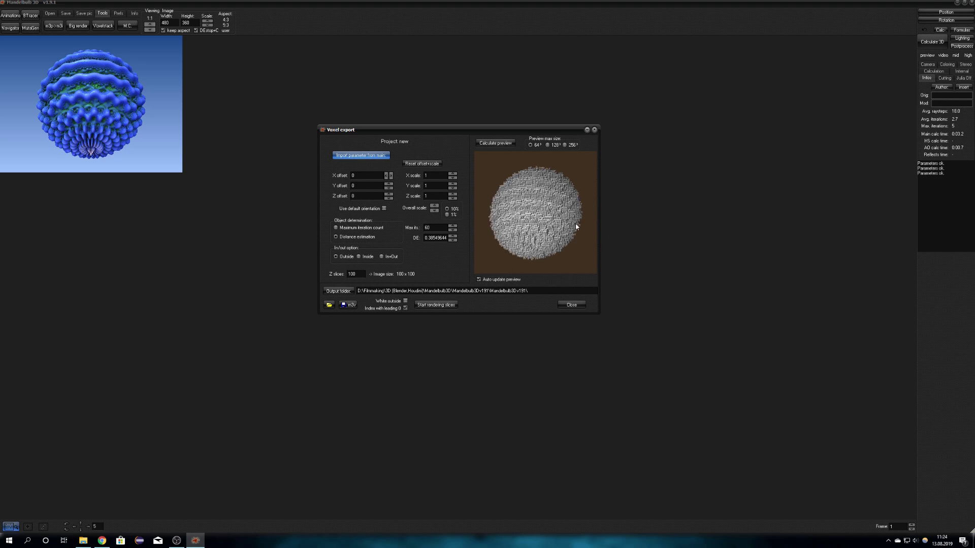
Step: Set the maximum preview size to 256, import the parameters again to refresh the voxel preview, and stop its calculation
{"action": "left_click", "coordinate": [565, 146]}
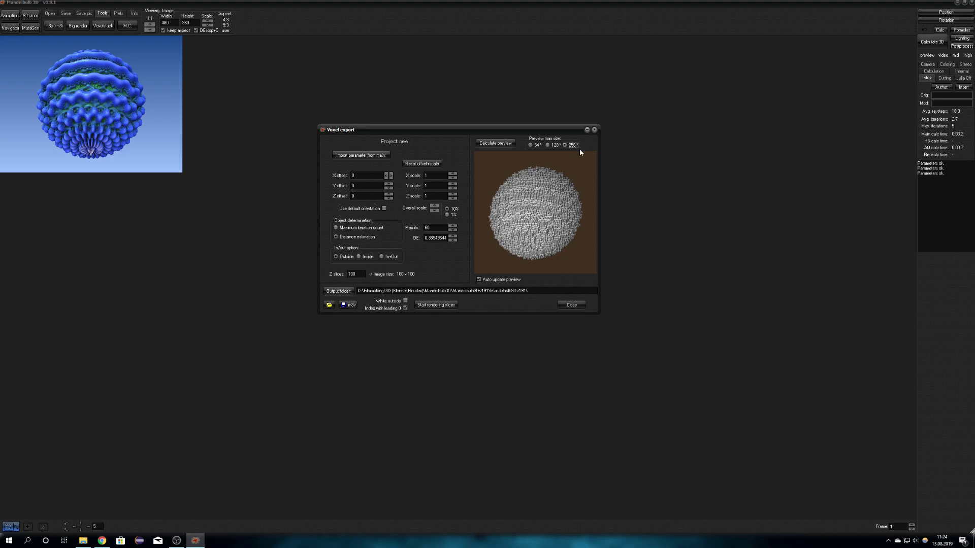
{"action": "left_click", "coordinate": [383, 158]}
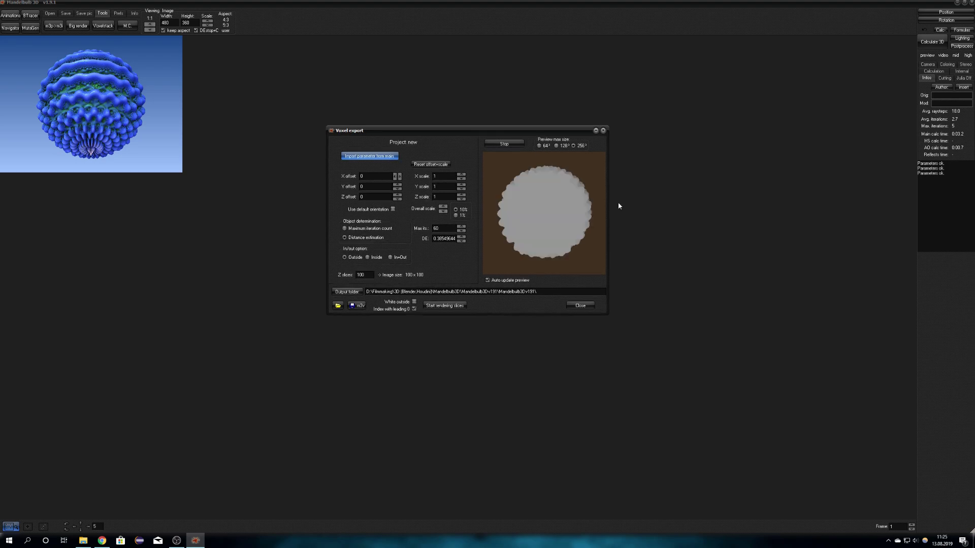
{"action": "left_click_drag", "start_coordinate": [499, 132], "coordinate": [523, 131]}
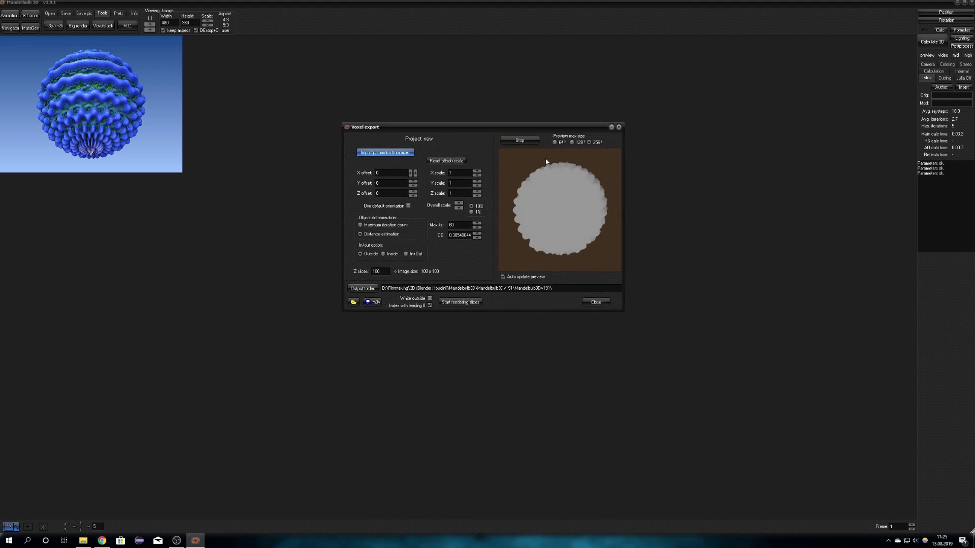
{"action": "left_click", "coordinate": [528, 141]}
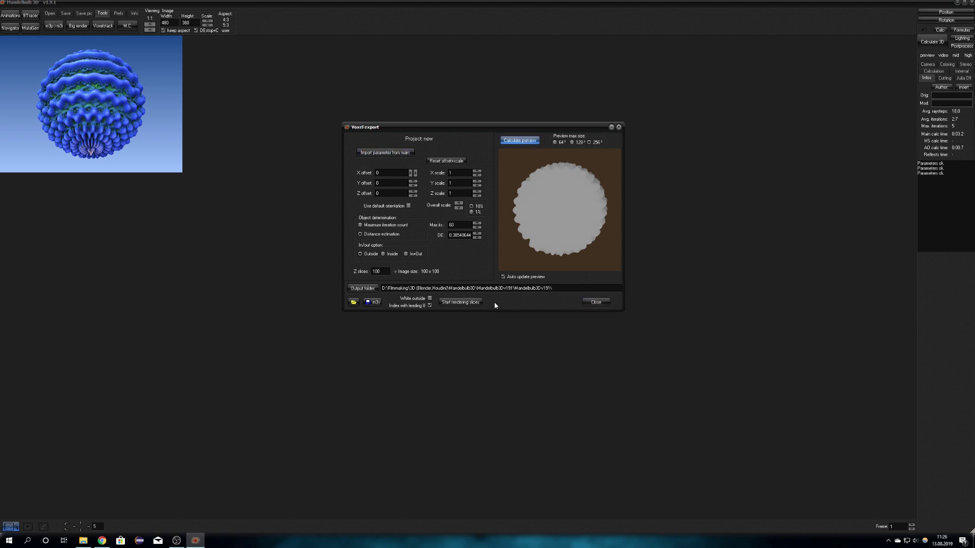
Step: Choose the project's test folder under Projekte\Tests as the output folder for the voxel slices
{"action": "left_click", "coordinate": [362, 288]}
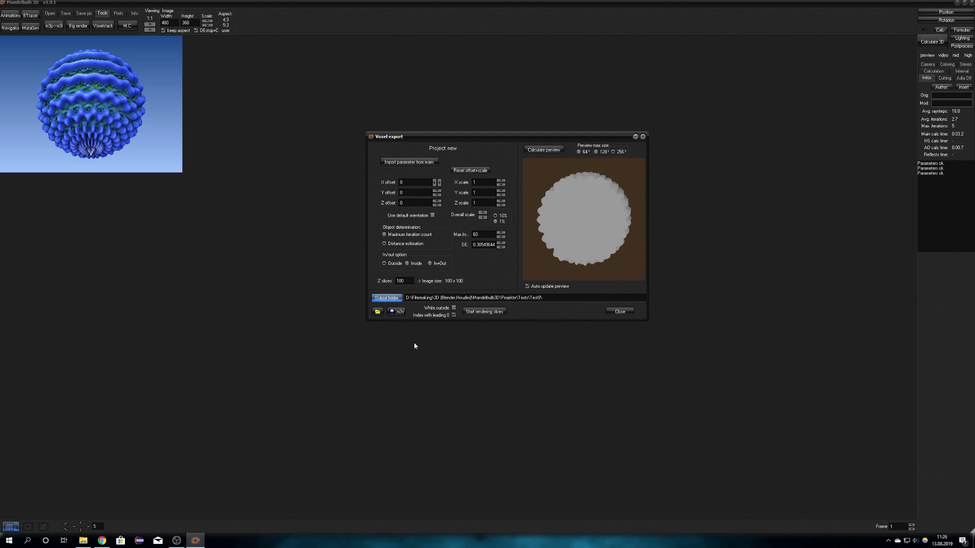
{"action": "key", "text": "Tab"}
Step: Set the number of Z slices to 300 and start rendering the slices
{"action": "left_click", "coordinate": [409, 283]}
{"action": "key", "text": "ctrl+a"}
{"action": "type", "text": "300"}
{"action": "left_click_drag", "start_coordinate": [554, 141], "coordinate": [585, 145]}
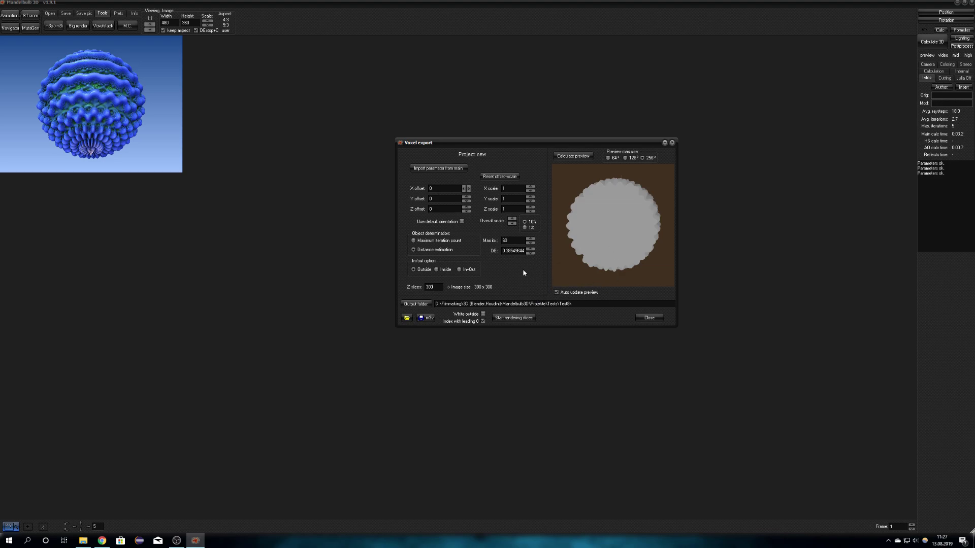
{"action": "left_click", "coordinate": [508, 320]}
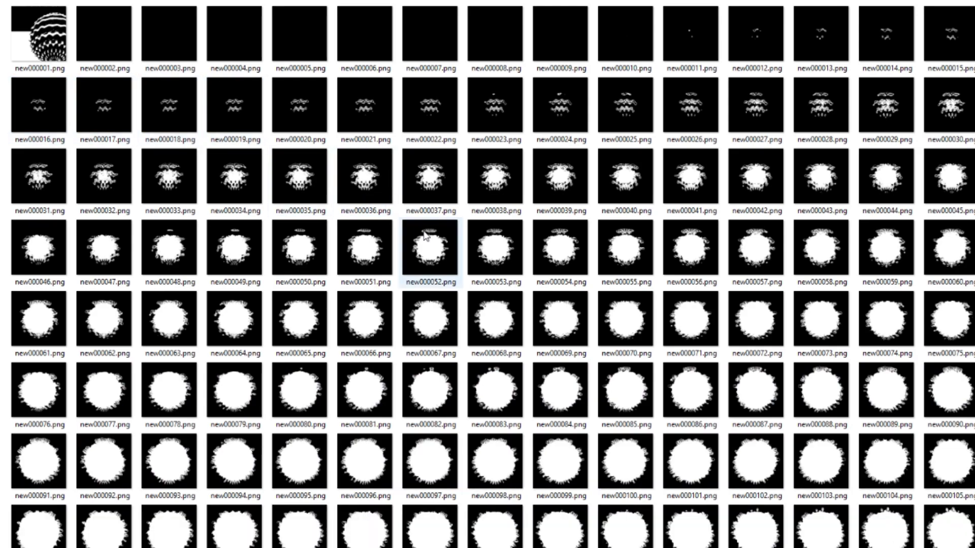
Step: View the first exported image new000001.png and delete it from the slice folder
{"action": "left_click", "coordinate": [53, 38]}
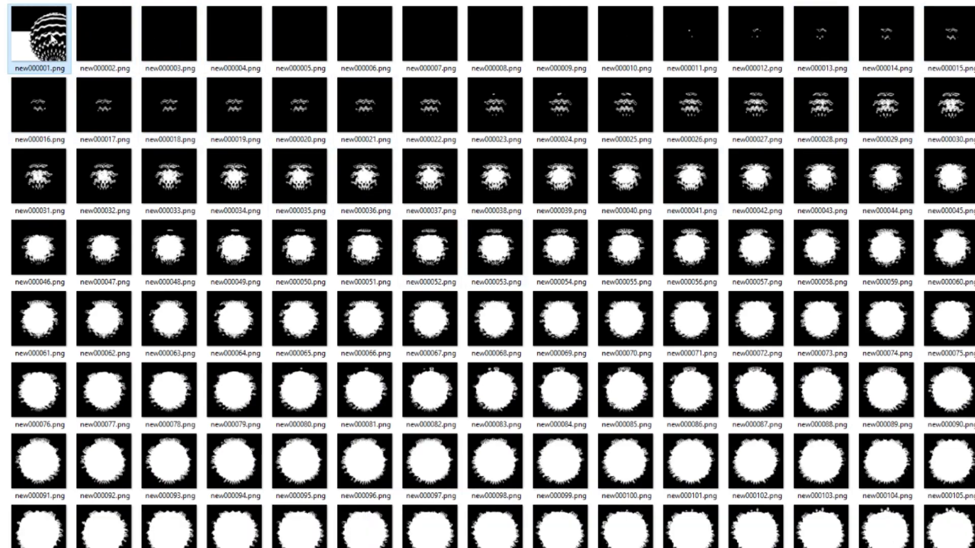
{"action": "double_click", "coordinate": [52, 34]}
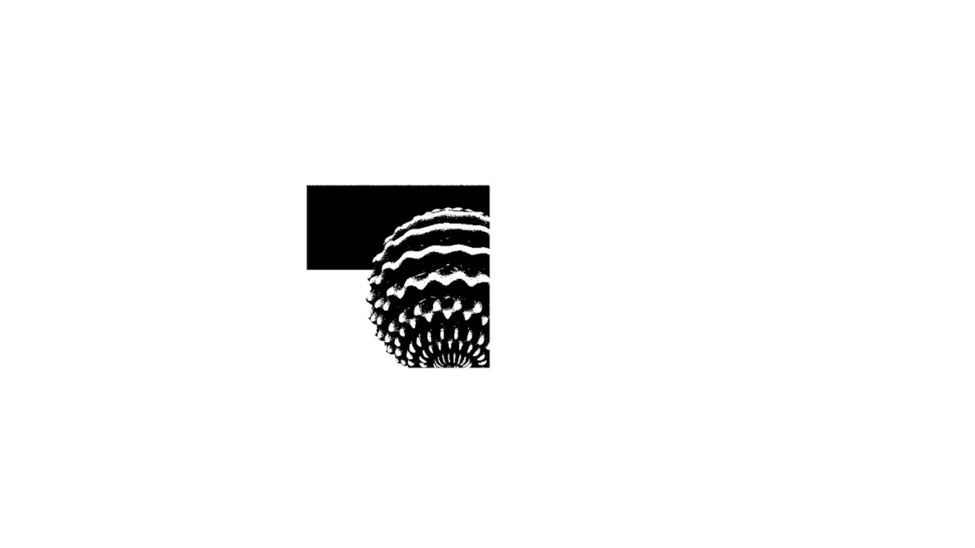
{"action": "key", "text": "alt+F4"}
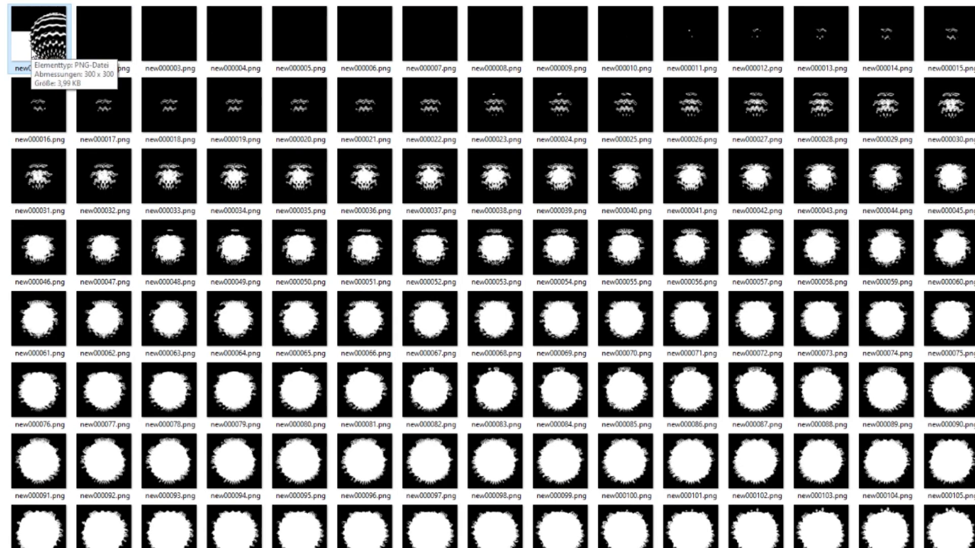
{"action": "key", "text": "Delete"}
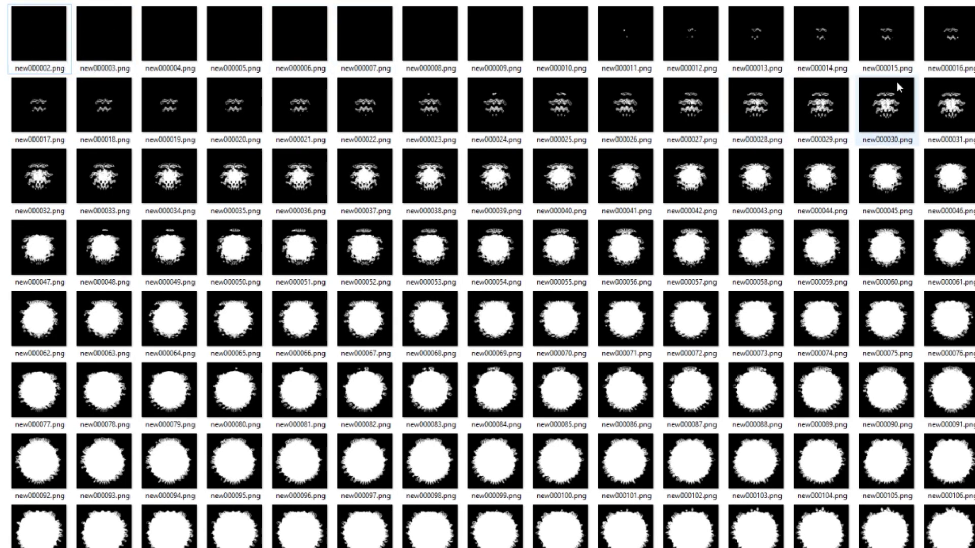
Step: Look through the remaining slice images from the first to the last, including the blank ones at the start
{"action": "scroll", "coordinate": [886, 106], "scroll_direction": "down", "scroll_amount": 7}
{"action": "scroll", "coordinate": [886, 48], "scroll_direction": "down", "scroll_amount": 6}
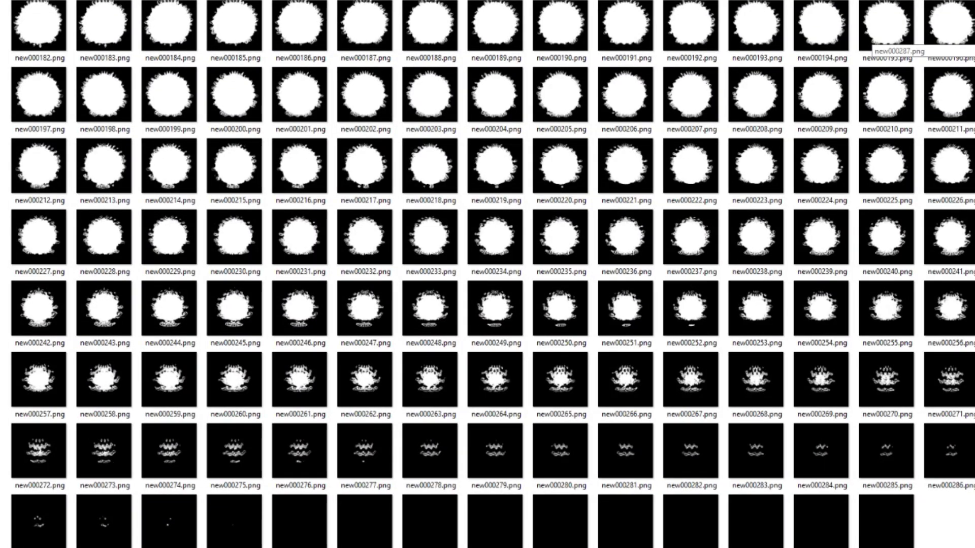
{"action": "scroll", "coordinate": [886, 48], "scroll_direction": "up", "scroll_amount": 12}
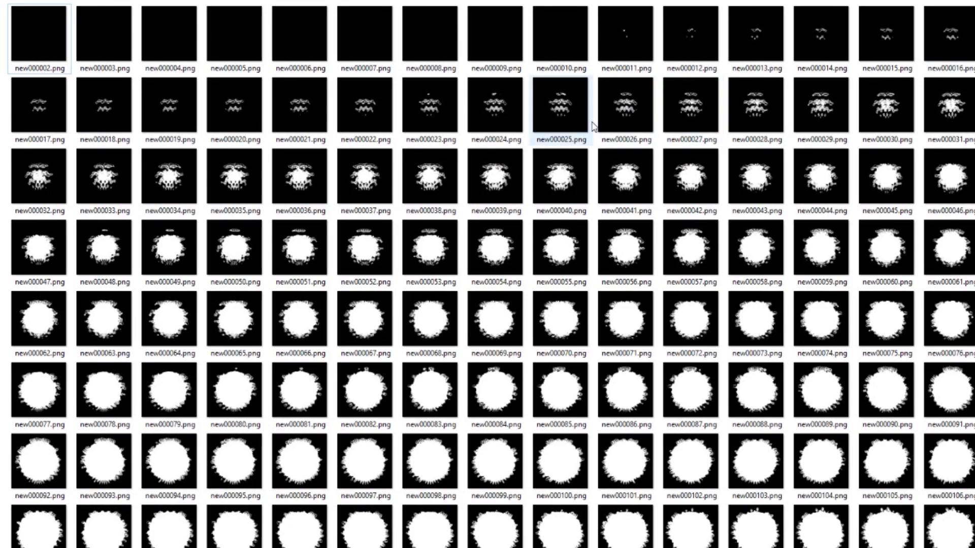
{"action": "left_click", "coordinate": [541, 40]}
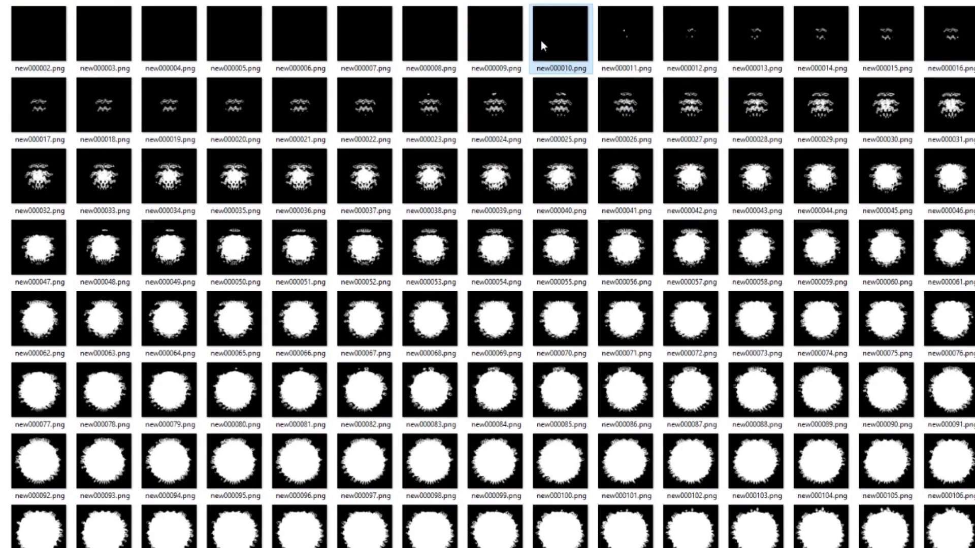
{"action": "left_click", "coordinate": [60, 44]}
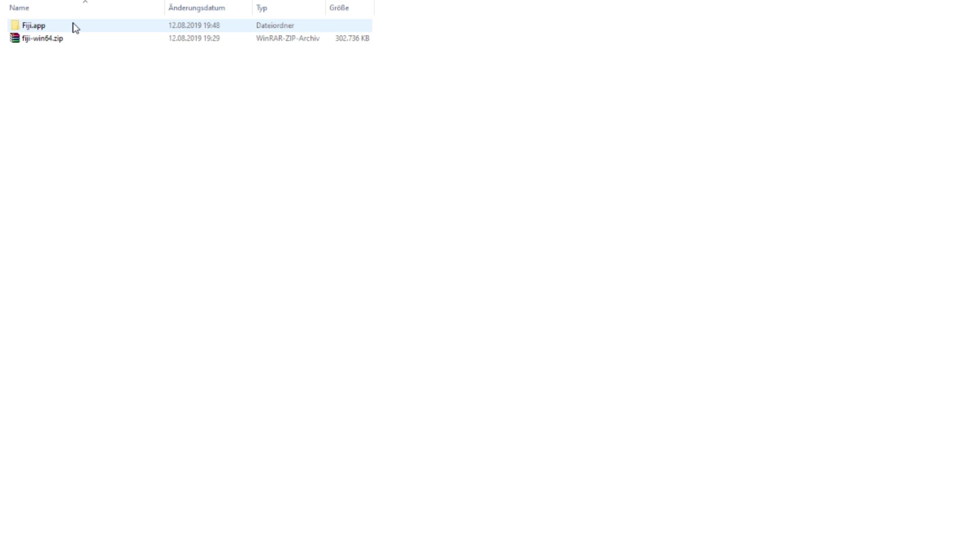
Step: Start ImageJ-win64.exe from the Fiji.app folder
{"action": "double_click", "coordinate": [75, 28]}
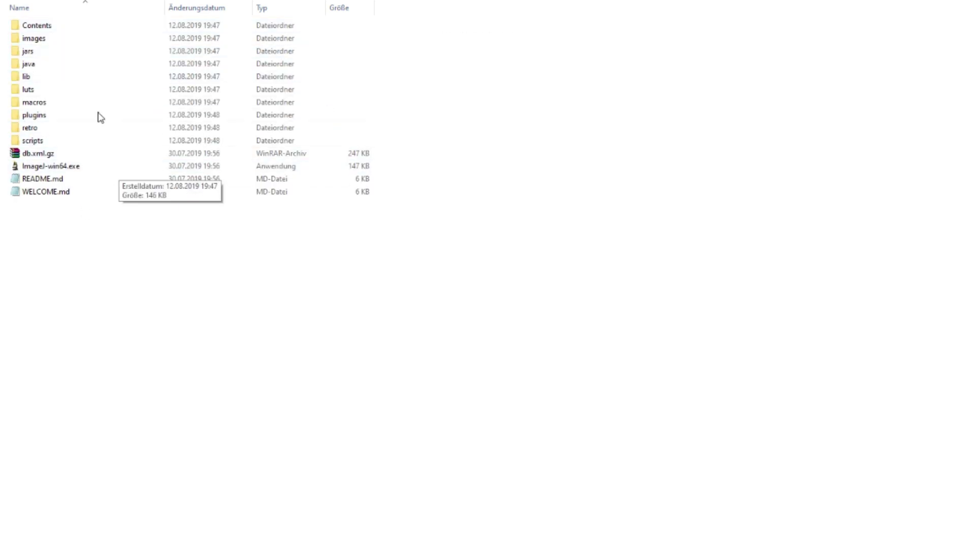
{"action": "left_click_drag", "start_coordinate": [137, 283], "coordinate": [231, 239]}
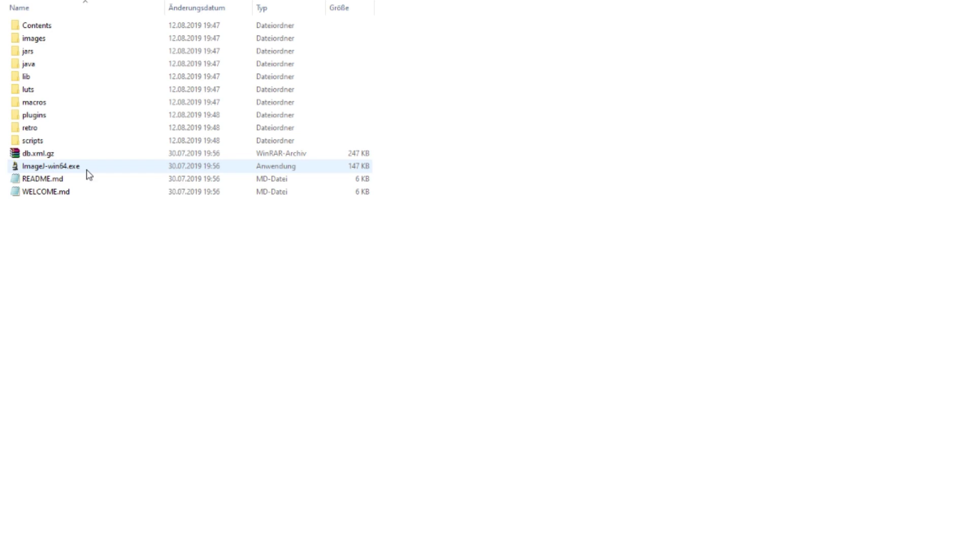
{"action": "double_click", "coordinate": [89, 174]}
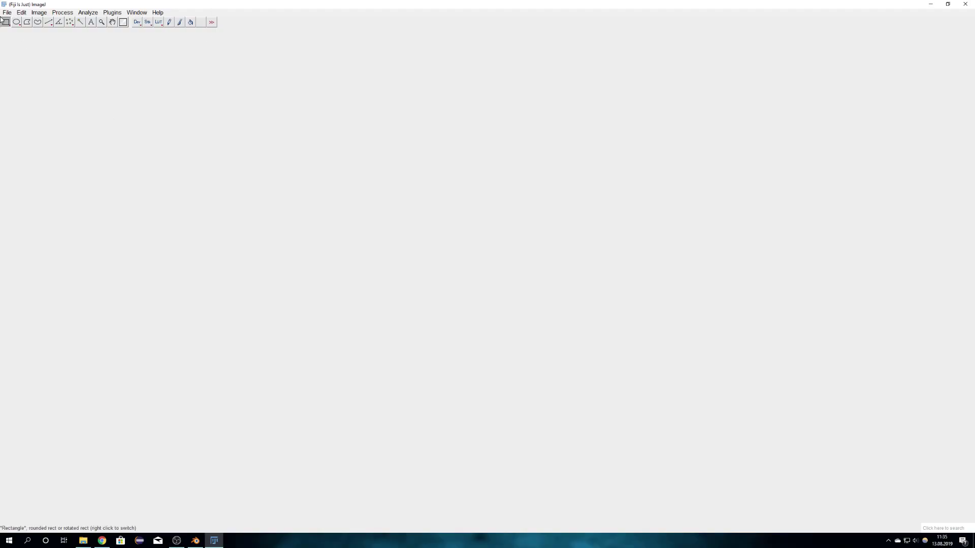
Step: Import the slices as an image sequence starting from new000002.png, loaded as a virtual stack
{"action": "left_click", "coordinate": [5, 13]}
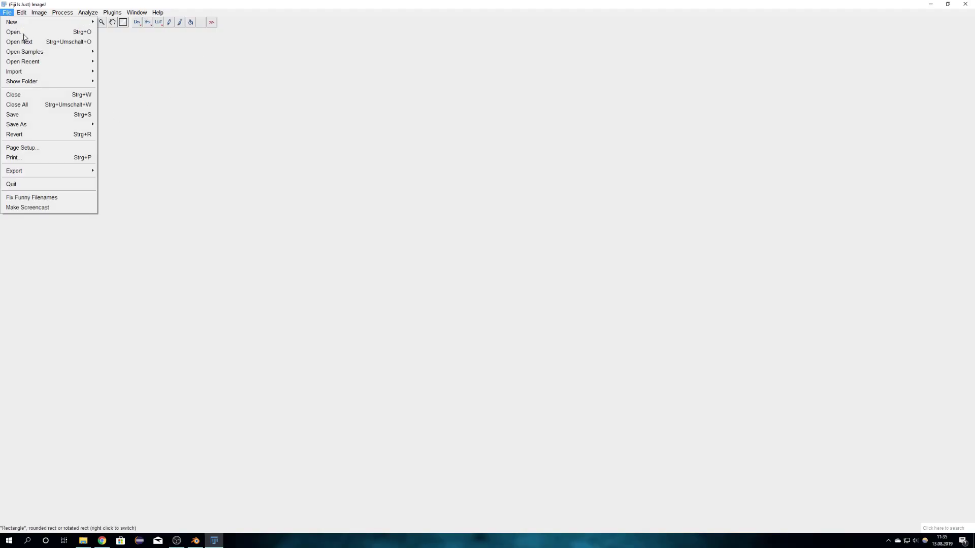
{"action": "mouse_move", "coordinate": [40, 76]}
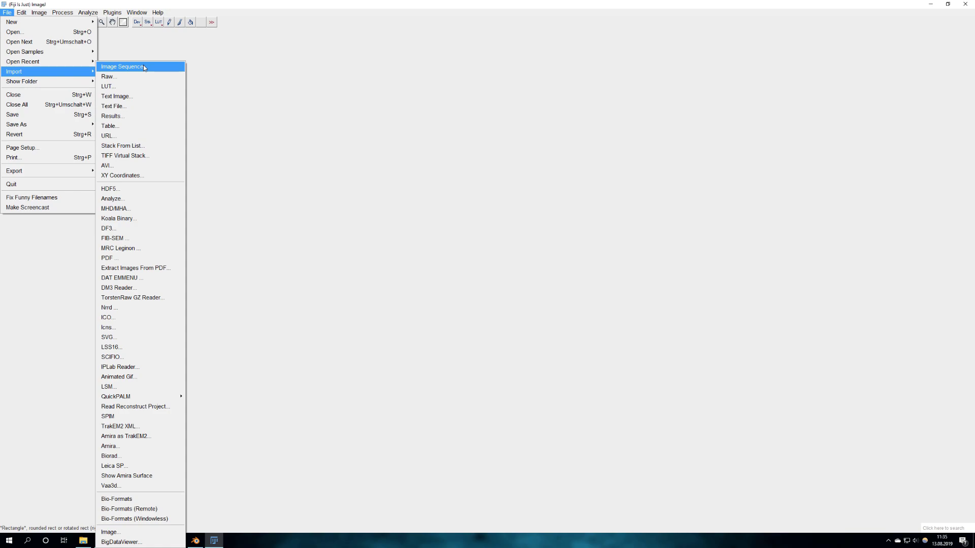
{"action": "left_click", "coordinate": [143, 65]}
{"action": "left_click", "coordinate": [468, 178]}
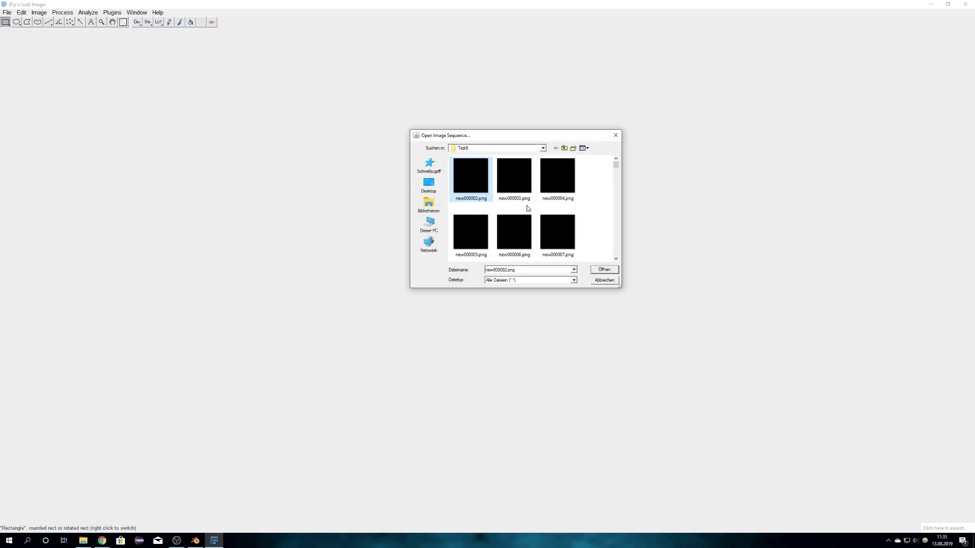
{"action": "left_click", "coordinate": [606, 270]}
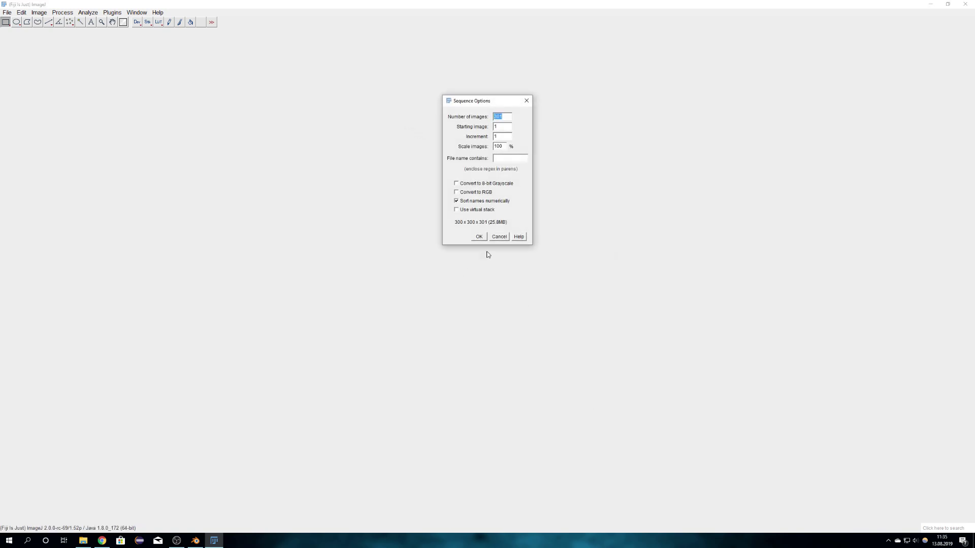
{"action": "left_click", "coordinate": [456, 210]}
{"action": "left_click", "coordinate": [479, 236]}
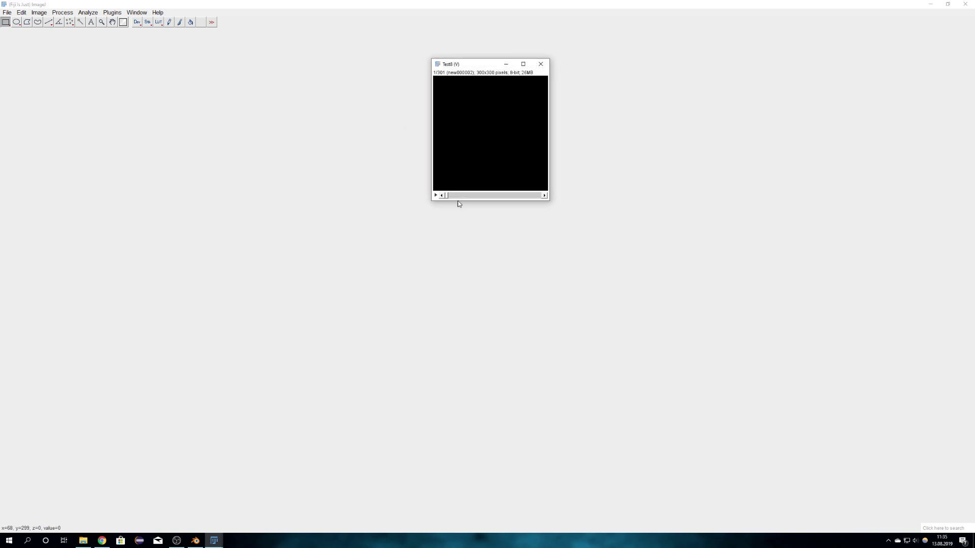
Step: Scroll ahead through the imported slice stack and save it in PGM format as Test8.pgm in the Test8 folder
{"action": "left_click_drag", "start_coordinate": [445, 195], "coordinate": [496, 198]}
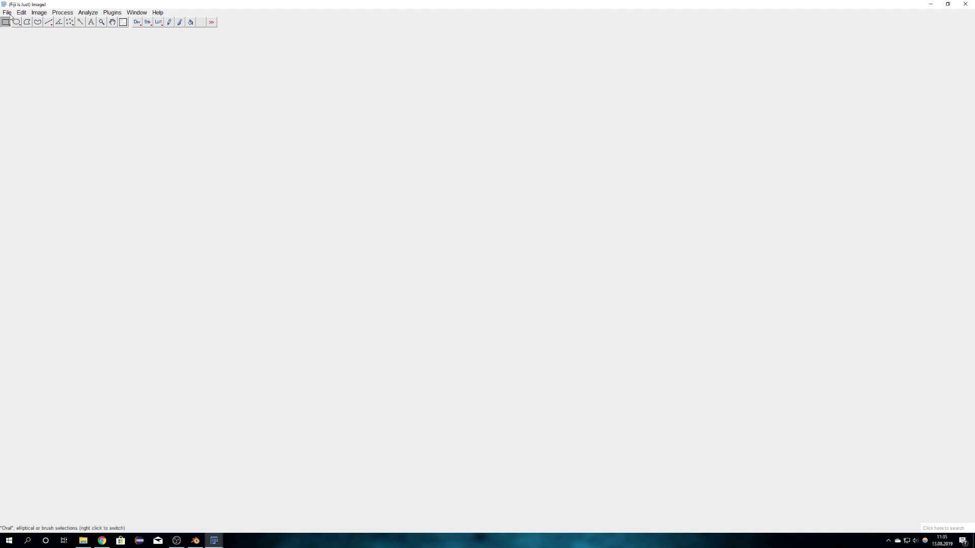
{"action": "left_click", "coordinate": [9, 13]}
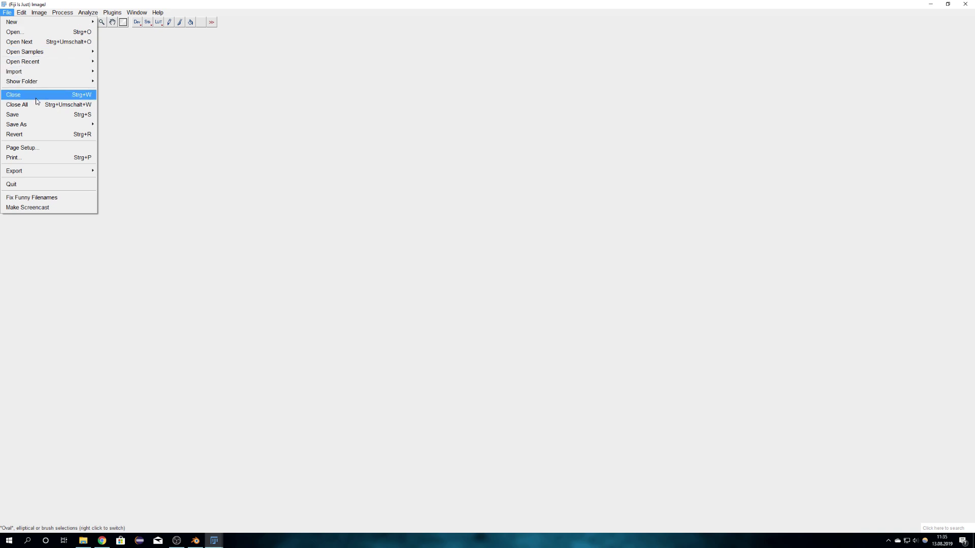
{"action": "mouse_move", "coordinate": [35, 126]}
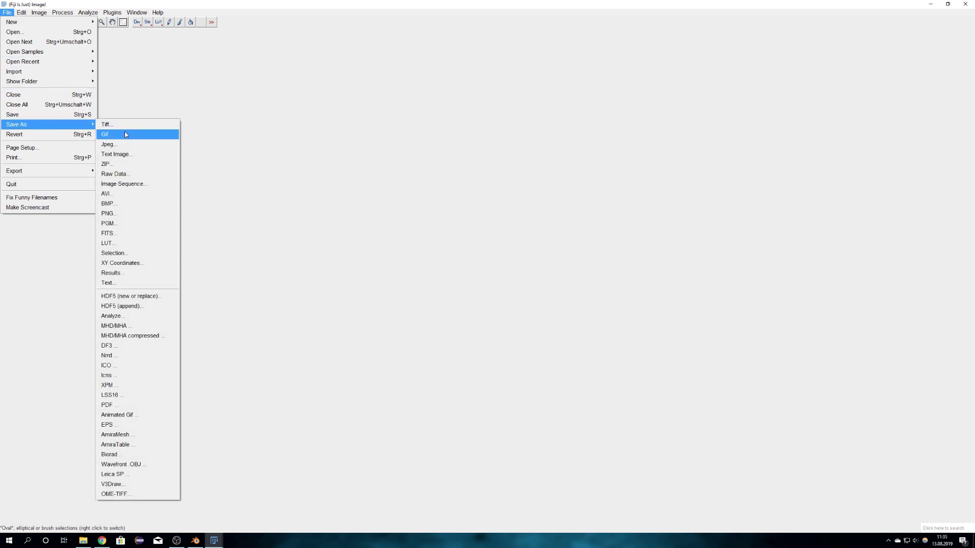
{"action": "left_click", "coordinate": [121, 222]}
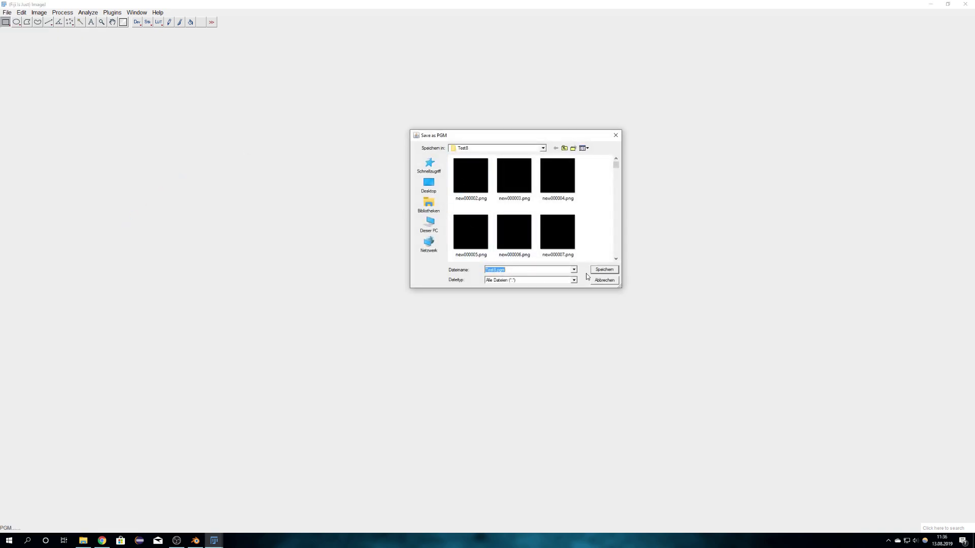
{"action": "left_click", "coordinate": [608, 271]}
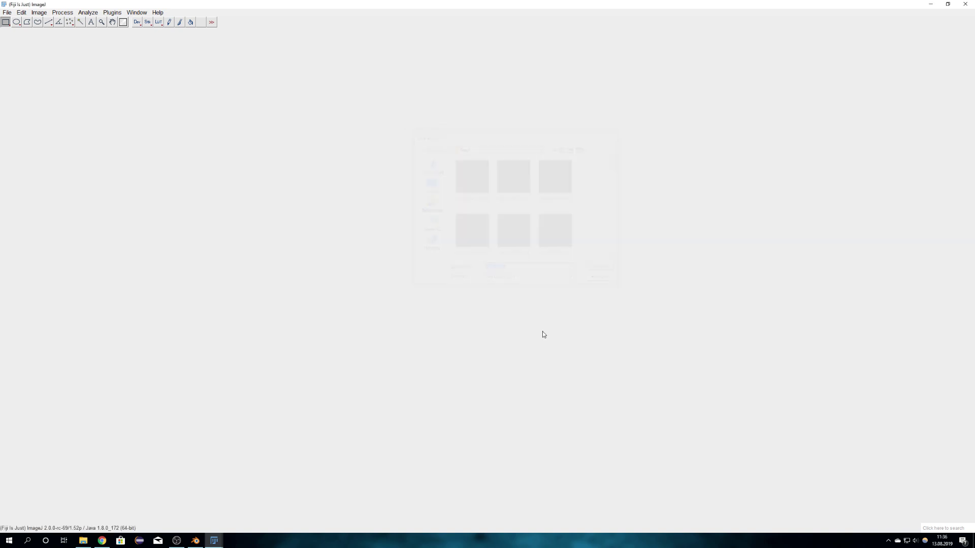
Step: Export the stack as a Wavefront OBJ mesh with threshold 0, resampling factor 1 and only the red channel enabled
{"action": "left_click", "coordinate": [9, 16]}
{"action": "mouse_move", "coordinate": [31, 125]}
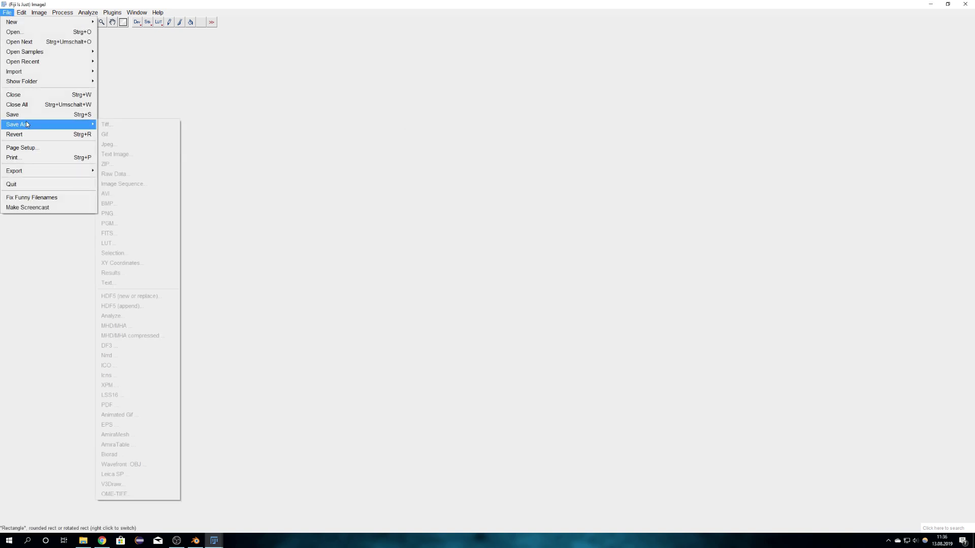
{"action": "left_click", "coordinate": [142, 463]}
{"action": "left_click", "coordinate": [507, 146]}
{"action": "key", "text": "BackSpace"}
{"action": "type", "text": "1"}
{"action": "left_click", "coordinate": [473, 179]}
{"action": "left_click", "coordinate": [495, 180]}
{"action": "left_click_drag", "start_coordinate": [478, 119], "coordinate": [506, 138]}
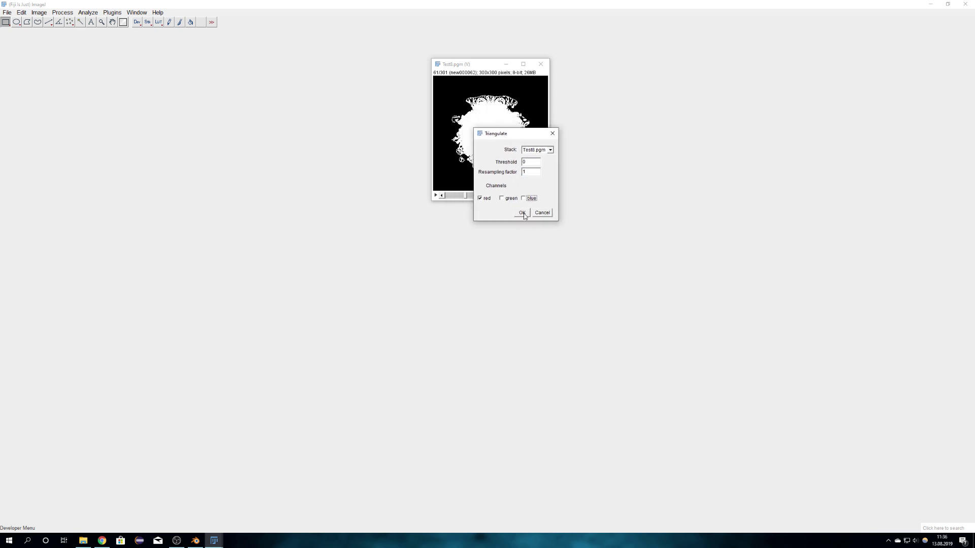
{"action": "left_click", "coordinate": [522, 213]}
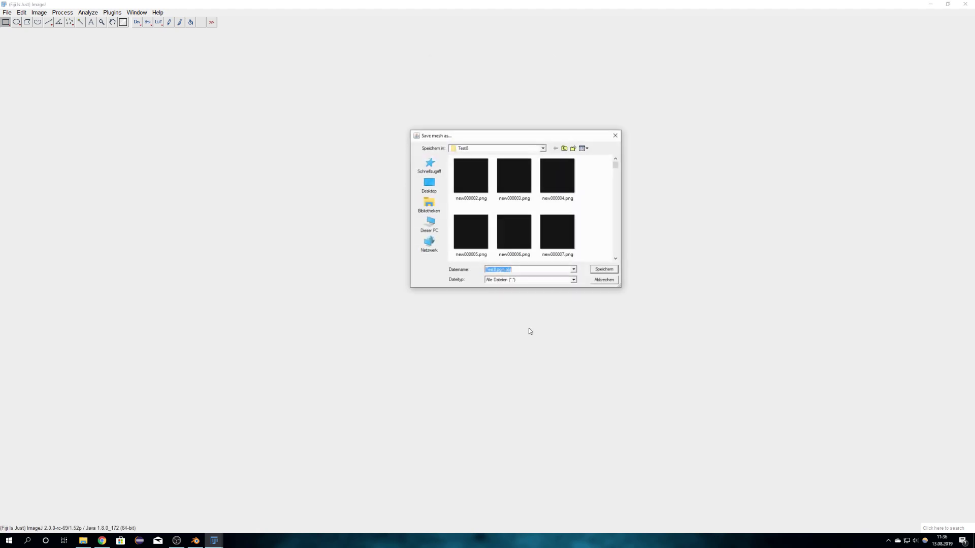
Step: Name the mesh file Test8.obj and save it in the Test8 folder
{"action": "left_click", "coordinate": [504, 269]}
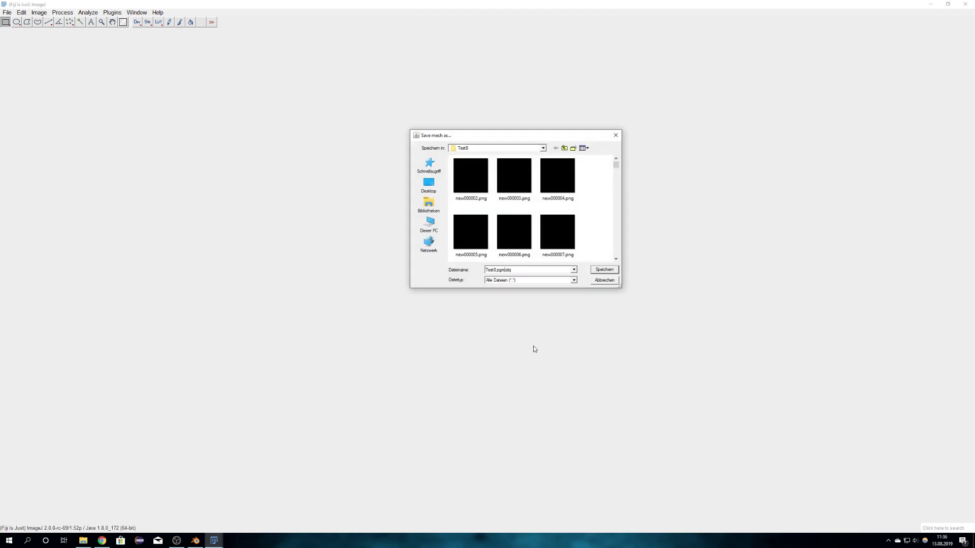
{"action": "key", "text": "BackSpace"}
{"action": "key", "text": "BackSpace"}
{"action": "left_click_drag", "start_coordinate": [504, 270], "coordinate": [481, 279]}
{"action": "left_click", "coordinate": [600, 270]}
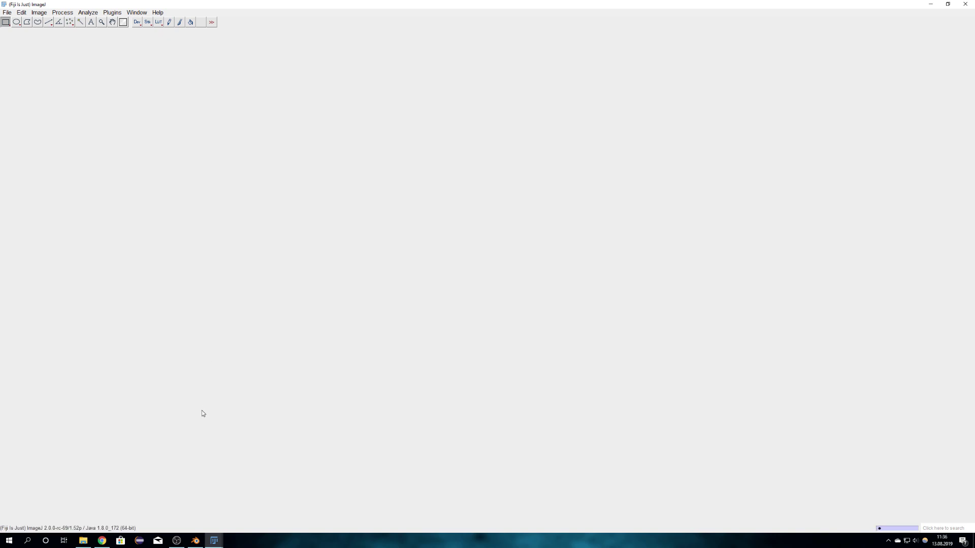
Step: Switch to Blender, dismiss the splash screen and delete all default scene objects
{"action": "left_click", "coordinate": [195, 540]}
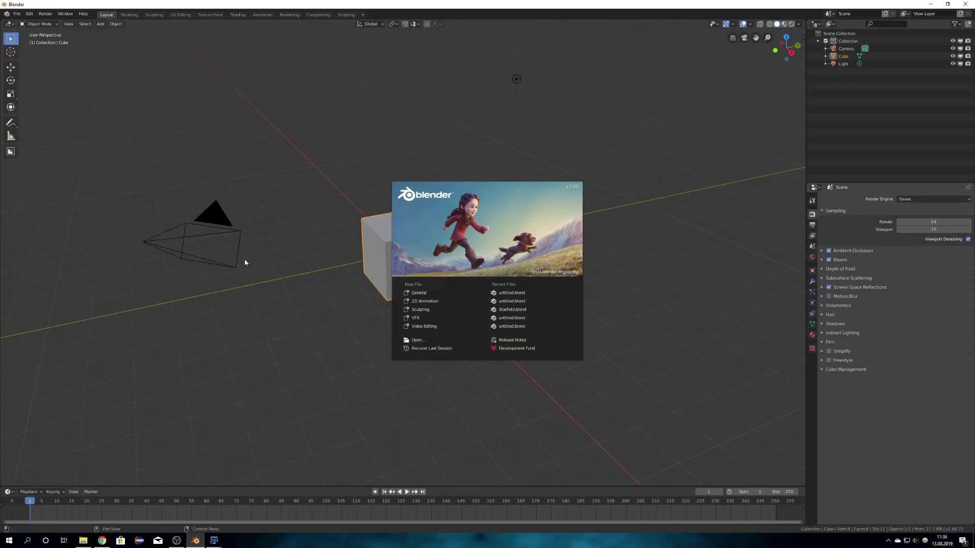
{"action": "left_click", "coordinate": [112, 111]}
{"action": "key", "text": "a"}
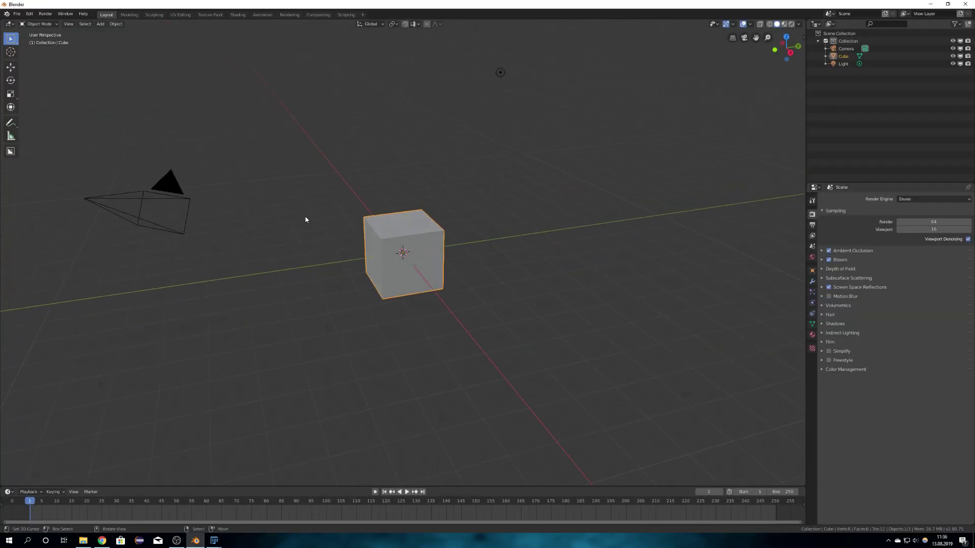
{"action": "key", "text": "Delete"}
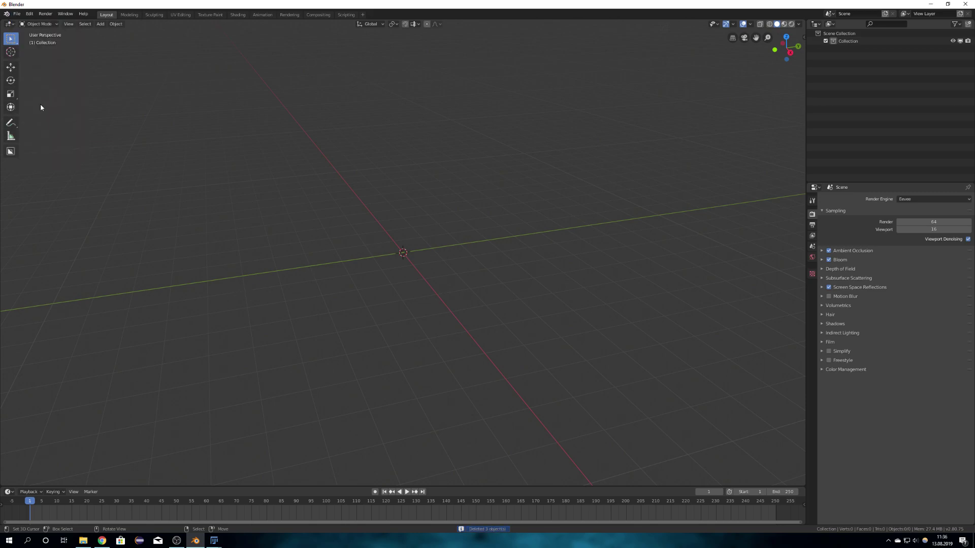
Step: Import the Wavefront file Test8.obj into the empty scene
{"action": "left_click", "coordinate": [17, 14]}
{"action": "mouse_move", "coordinate": [42, 126]}
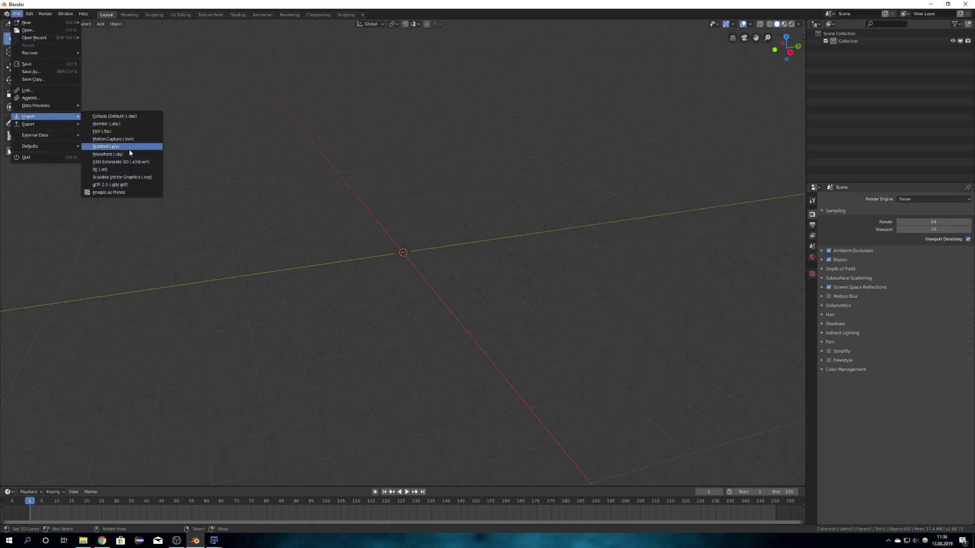
{"action": "left_click", "coordinate": [122, 152]}
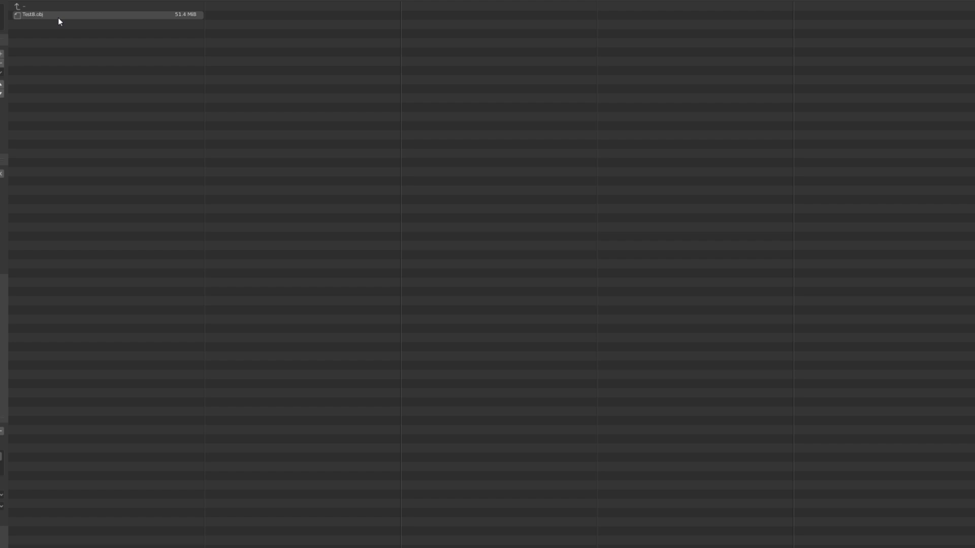
{"action": "left_click", "coordinate": [58, 16]}
{"action": "key", "text": "Return"}
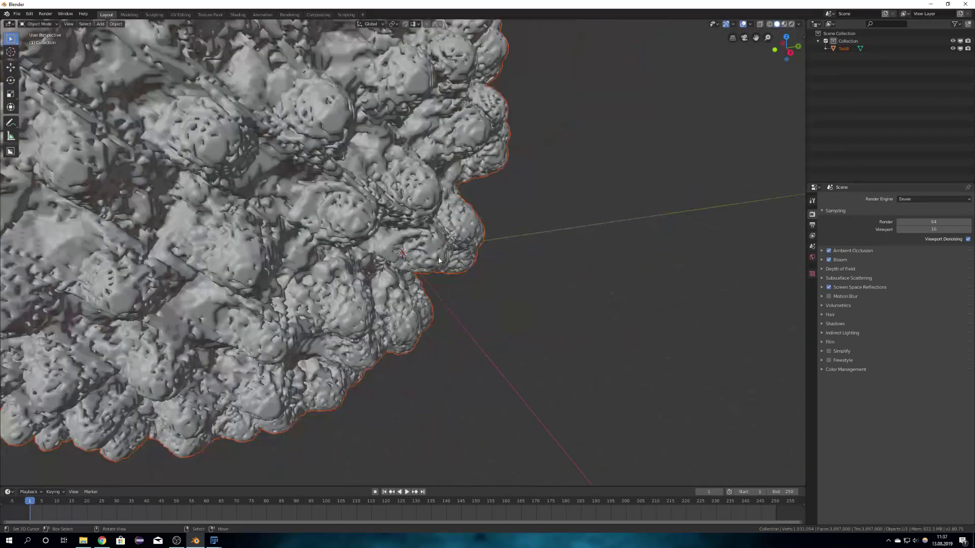
Step: Scale down the imported fractal mesh
{"action": "scroll", "coordinate": [445, 261], "scroll_direction": "down", "scroll_amount": 10}
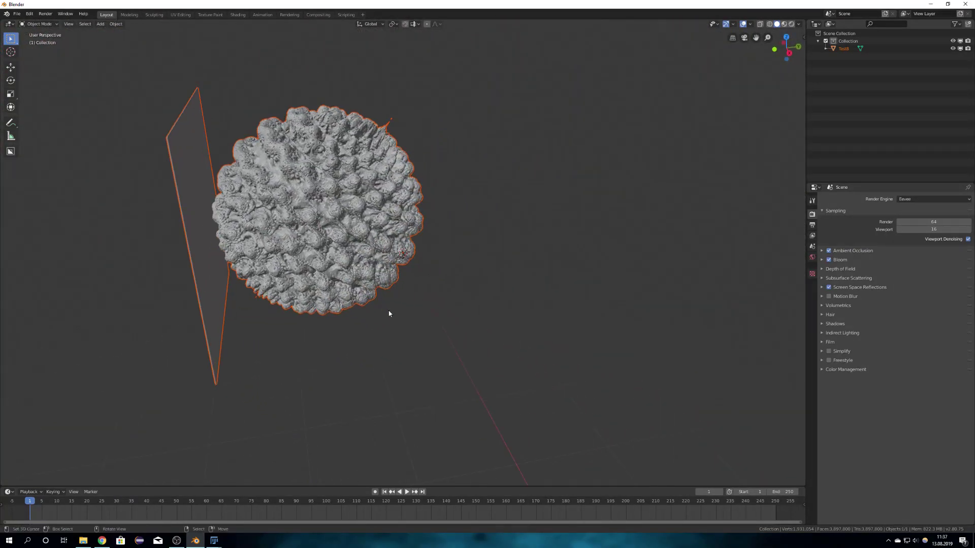
{"action": "key", "text": "s"}
{"action": "left_click", "coordinate": [437, 299]}
{"action": "key", "text": "KP_Decimal"}
{"action": "middle_click_drag", "start_coordinate": [437, 299], "coordinate": [399, 226]}
Step: In Edit Mode, box-select the flat plane beside the fractal sphere and delete its faces
{"action": "left_click", "coordinate": [459, 301]}
{"action": "left_click_drag", "start_coordinate": [310, 130], "coordinate": [392, 375]}
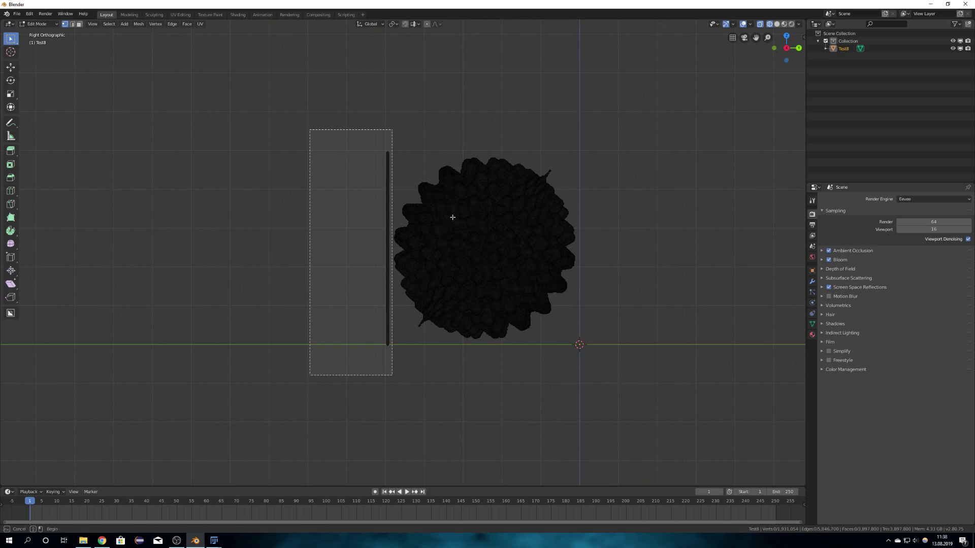
{"action": "middle_click_drag", "start_coordinate": [451, 215], "coordinate": [431, 253]}
{"action": "key", "text": "x"}
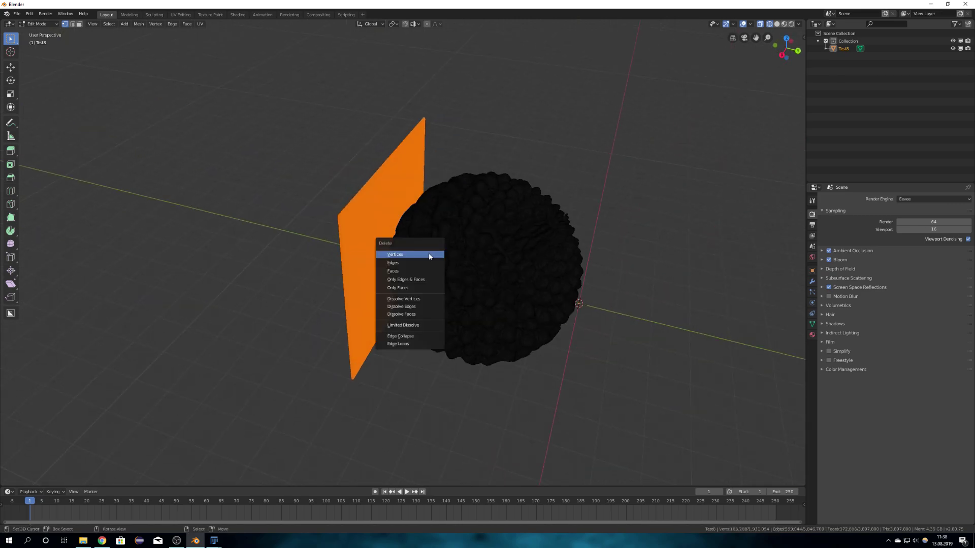
{"action": "left_click", "coordinate": [392, 271]}
{"action": "middle_click_drag", "start_coordinate": [393, 271], "coordinate": [468, 244]}
Step: Return to Object Mode and inspect the fractal mesh's surface from several sides, both close up and as a whole
{"action": "key", "text": "ctrl+Tab"}
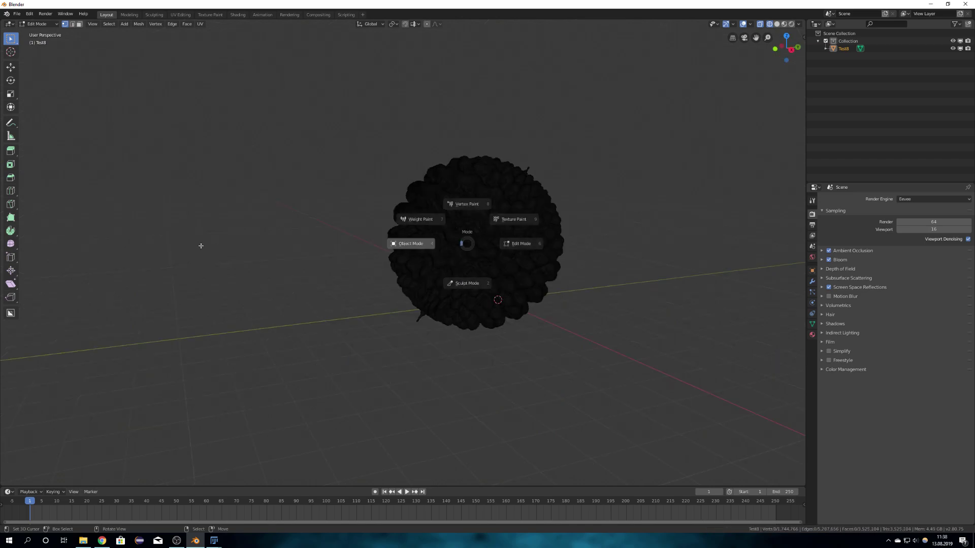
{"action": "left_click", "coordinate": [383, 227]}
{"action": "middle_click_drag", "start_coordinate": [383, 228], "coordinate": [682, 253]}
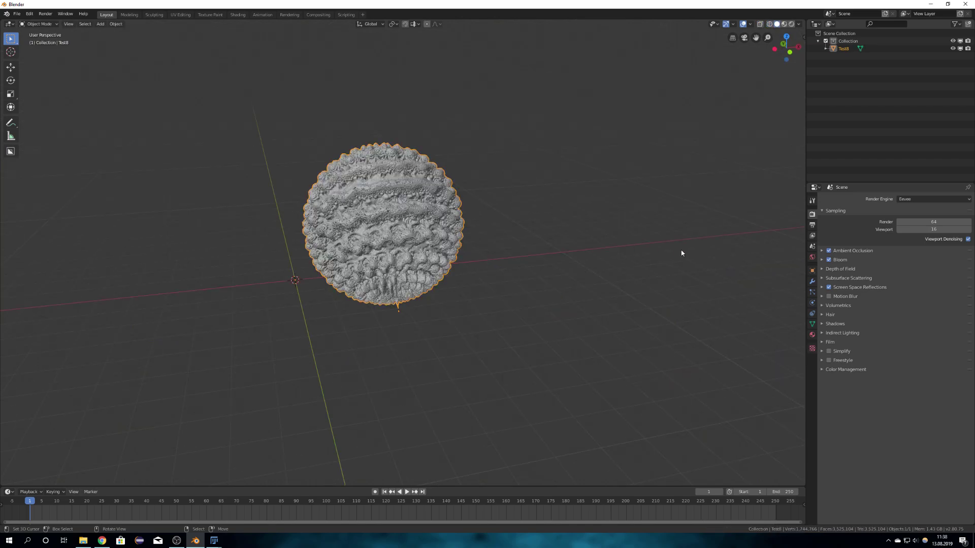
{"action": "scroll", "coordinate": [451, 245], "scroll_direction": "up", "scroll_amount": 1}
{"action": "middle_click_drag", "start_coordinate": [446, 253], "coordinate": [458, 274]}
{"action": "scroll", "coordinate": [383, 250], "scroll_direction": "up", "scroll_amount": 4}
{"action": "scroll", "coordinate": [458, 286], "scroll_direction": "up", "scroll_amount": 4}
{"action": "scroll", "coordinate": [458, 286], "scroll_direction": "down", "scroll_amount": 8}
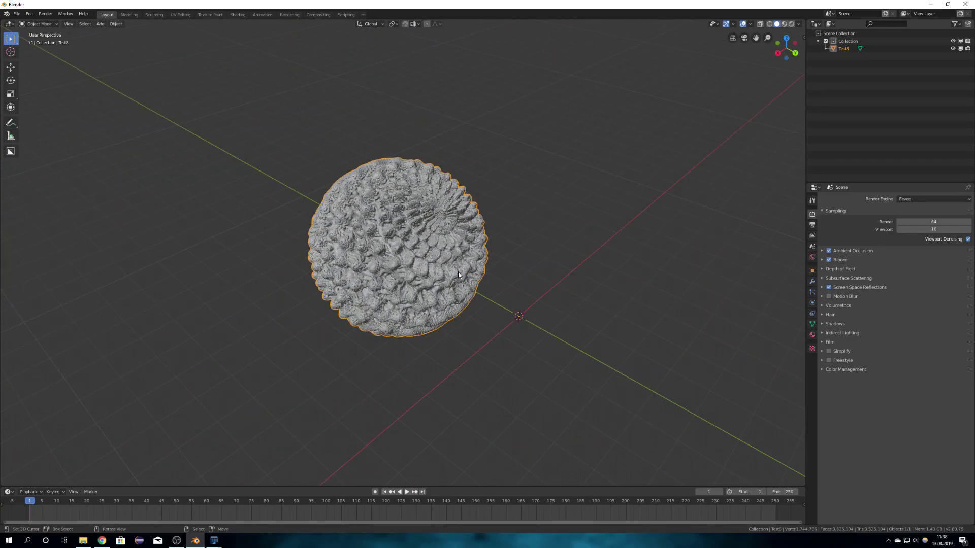